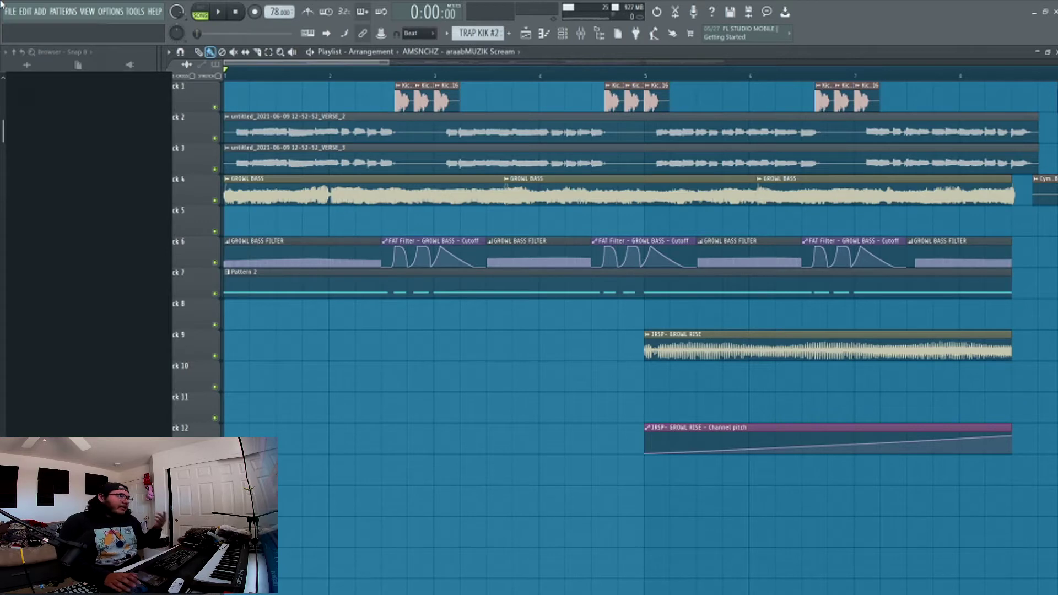
- Open the Auto Pitch plugin on the VERSE mixer track and set its automatic tuning speed to 0%
{"action": "key", "text": "F9"}
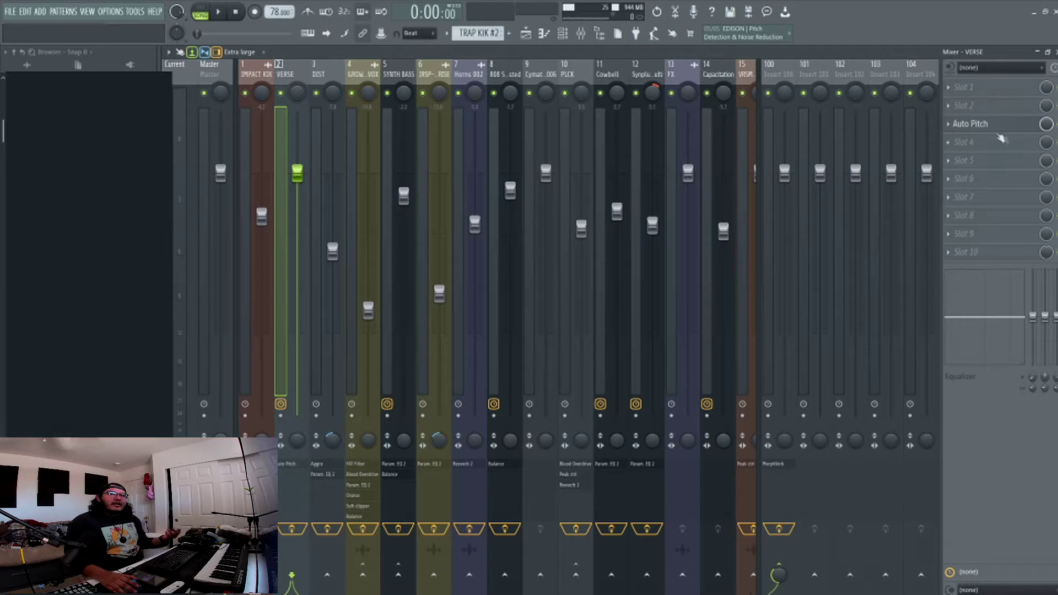
{"action": "left_click", "coordinate": [974, 123]}
{"action": "left_click_drag", "start_coordinate": [675, 176], "coordinate": [655, 146]}
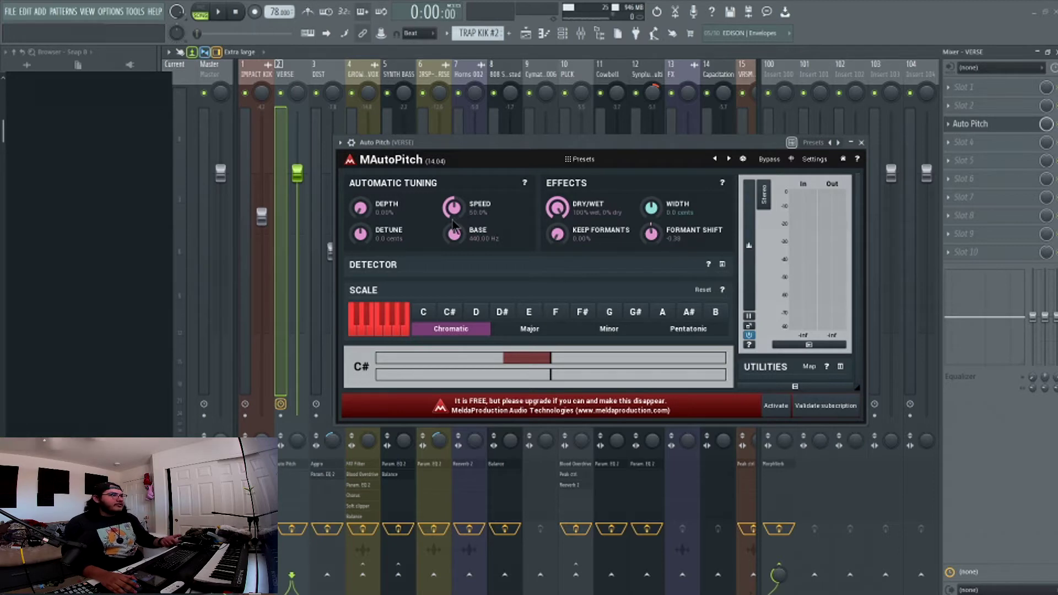
{"action": "left_click_drag", "start_coordinate": [451, 208], "coordinate": [376, 125]}
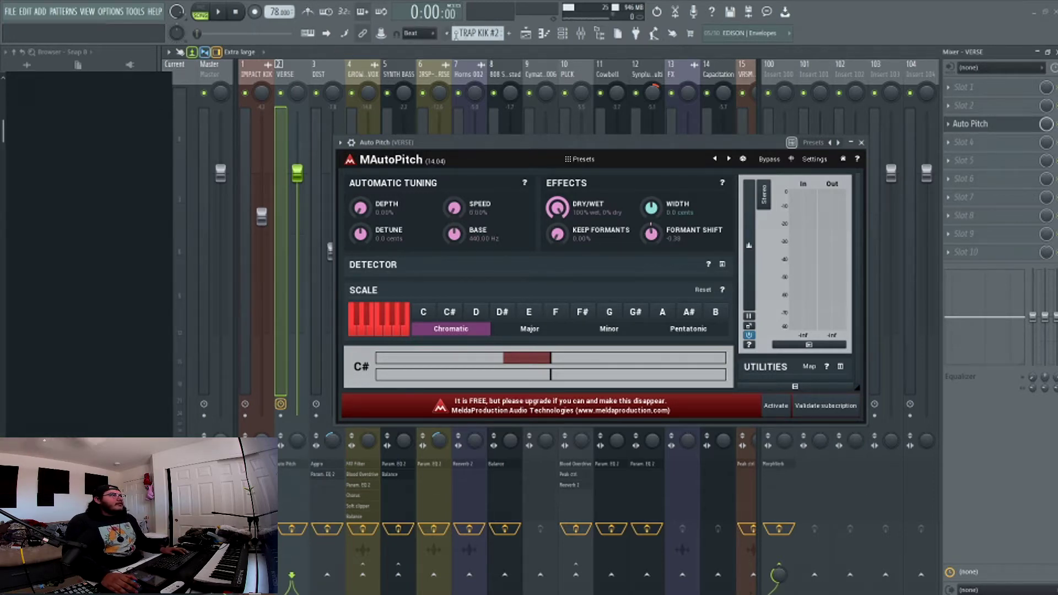
- Audition the VERSE_2 vocal sample from its channel settings in the playlist
{"action": "left_click", "coordinate": [527, 34]}
{"action": "double_click", "coordinate": [331, 122]}
{"action": "left_click", "coordinate": [503, 382]}
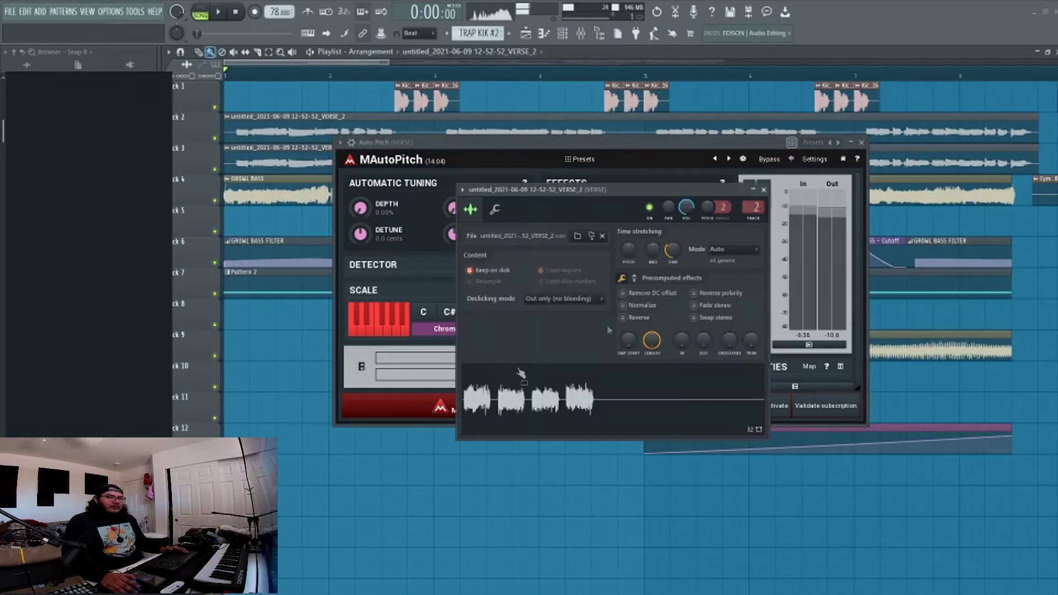
{"action": "left_click_drag", "start_coordinate": [696, 192], "coordinate": [580, 169]}
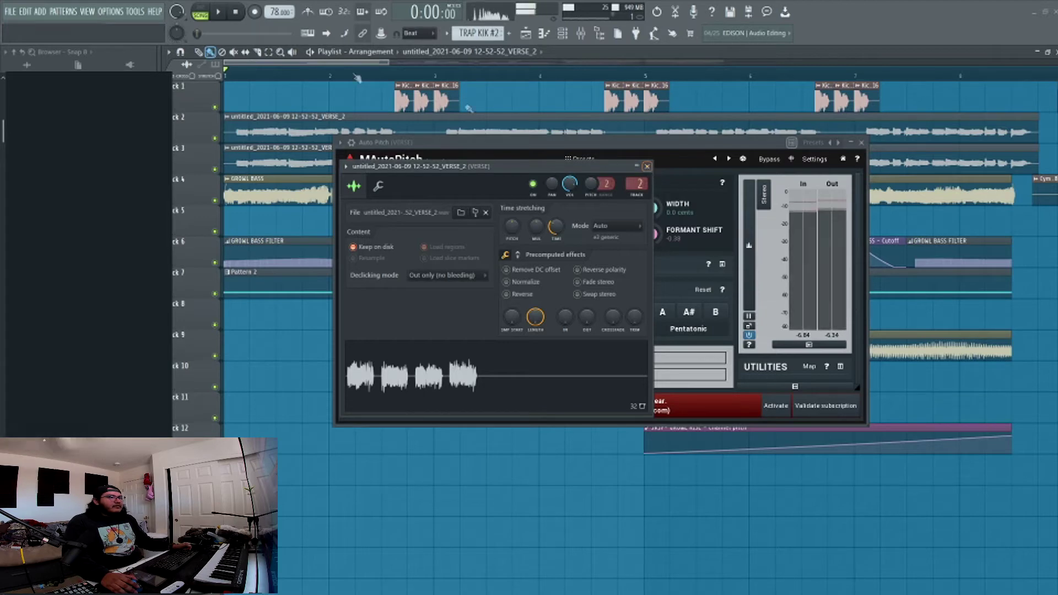
{"action": "left_click", "coordinate": [236, 13]}
{"action": "key", "text": "F9"}
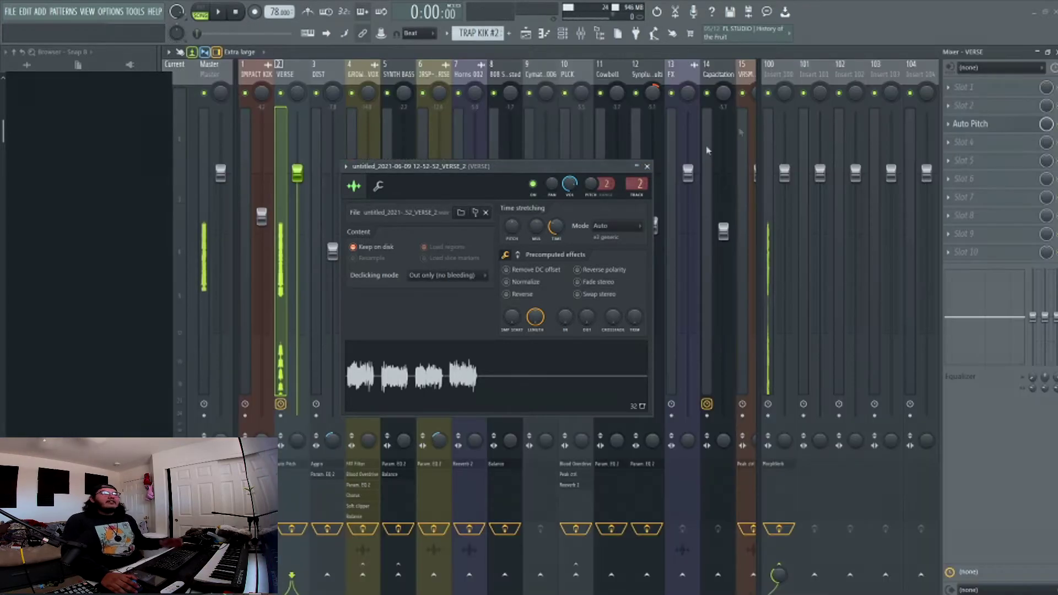
{"action": "left_click", "coordinate": [646, 166]}
- Inspect the DIST mixer track and the VERSE_3 clip's settings, and audition the two verse vocals on their own
{"action": "left_click", "coordinate": [317, 498]}
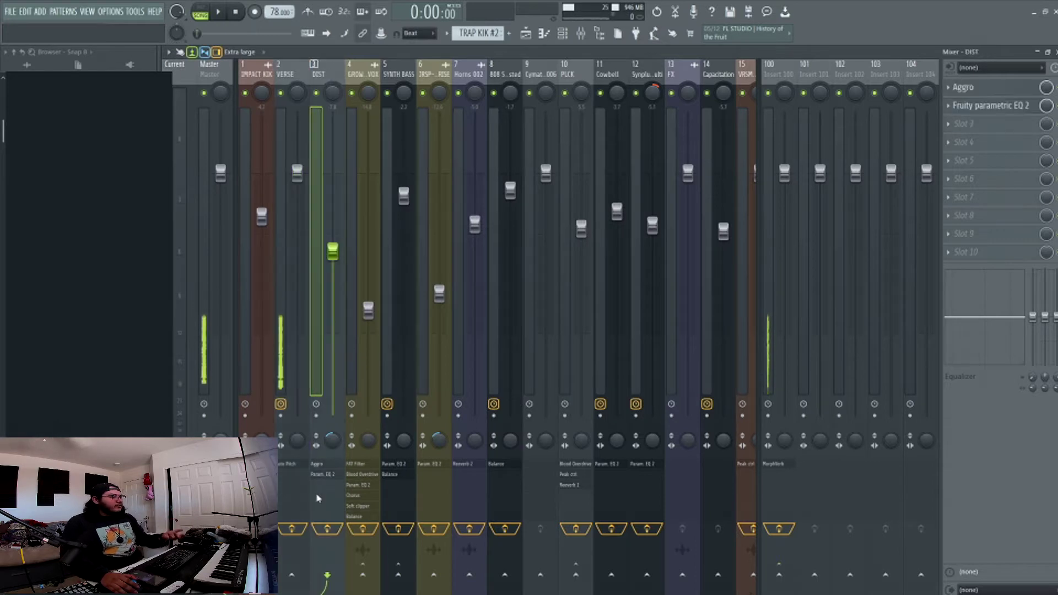
{"action": "key", "text": "F5"}
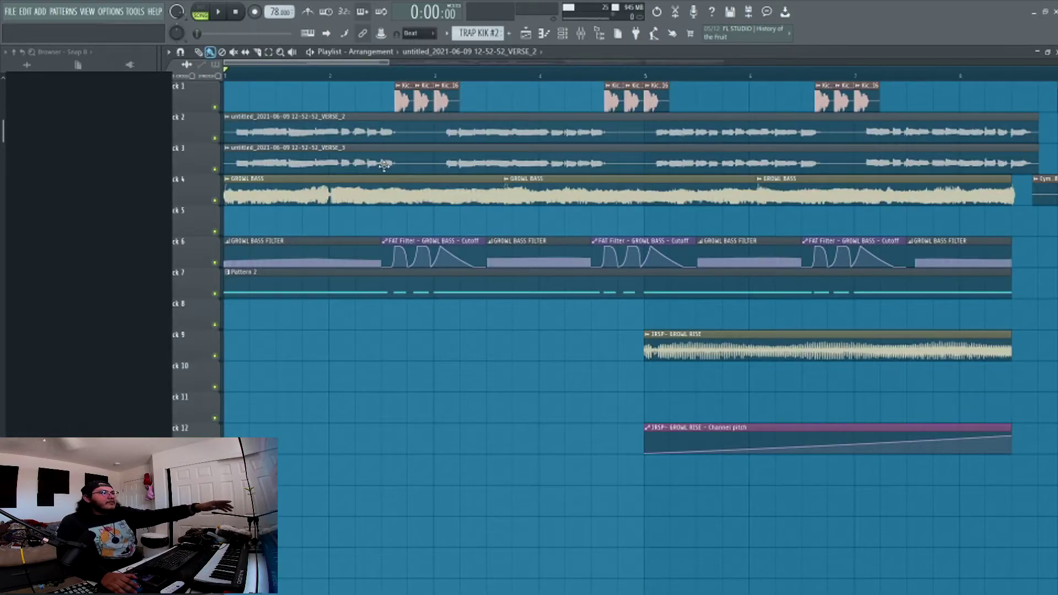
{"action": "double_click", "coordinate": [384, 164]}
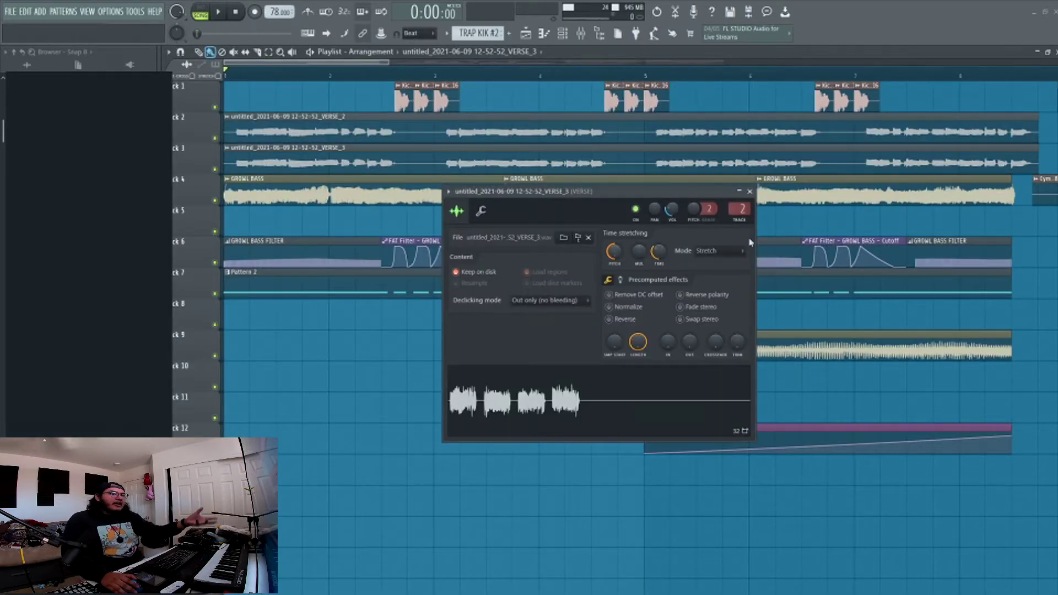
{"action": "left_click", "coordinate": [749, 191]}
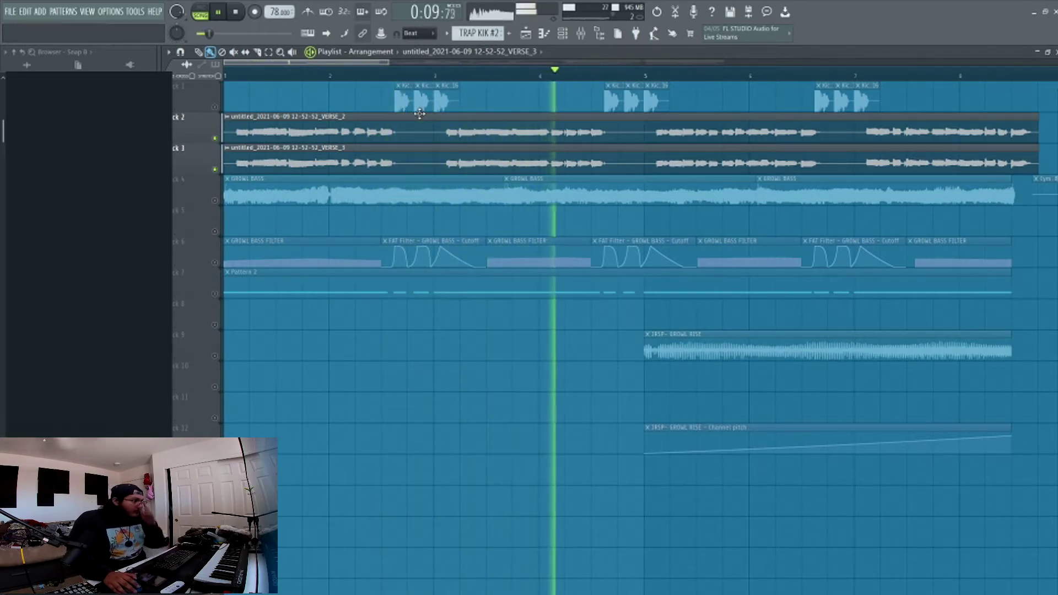
{"action": "left_click", "coordinate": [241, 11]}
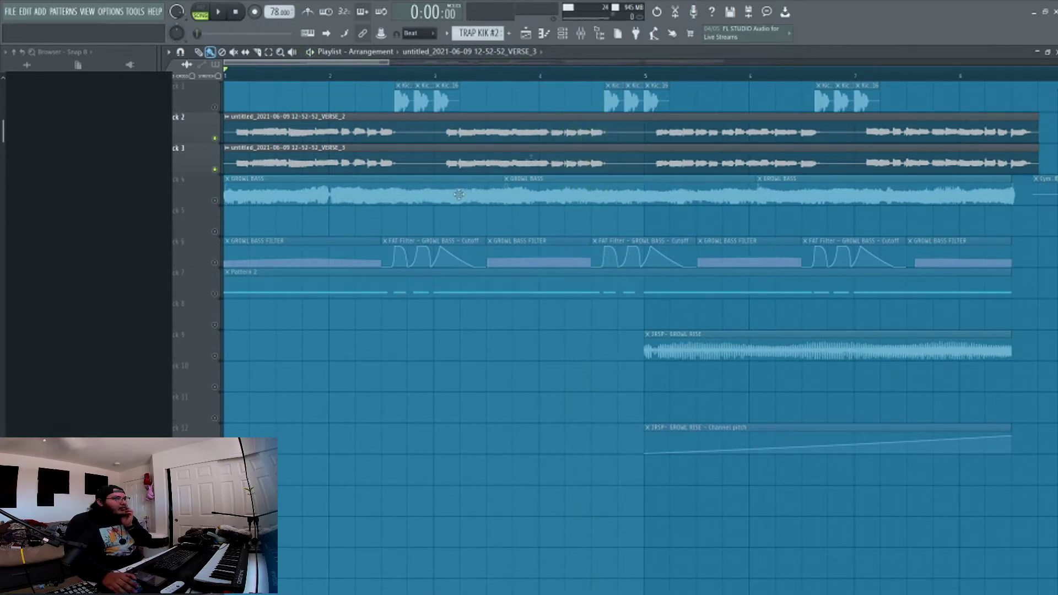
- Unmute the GROWL BASS playlist track and load OVox Mono-Stereo into the first effect slot of Insert 19
{"action": "left_click", "coordinate": [218, 205]}
{"action": "key", "text": "F9"}
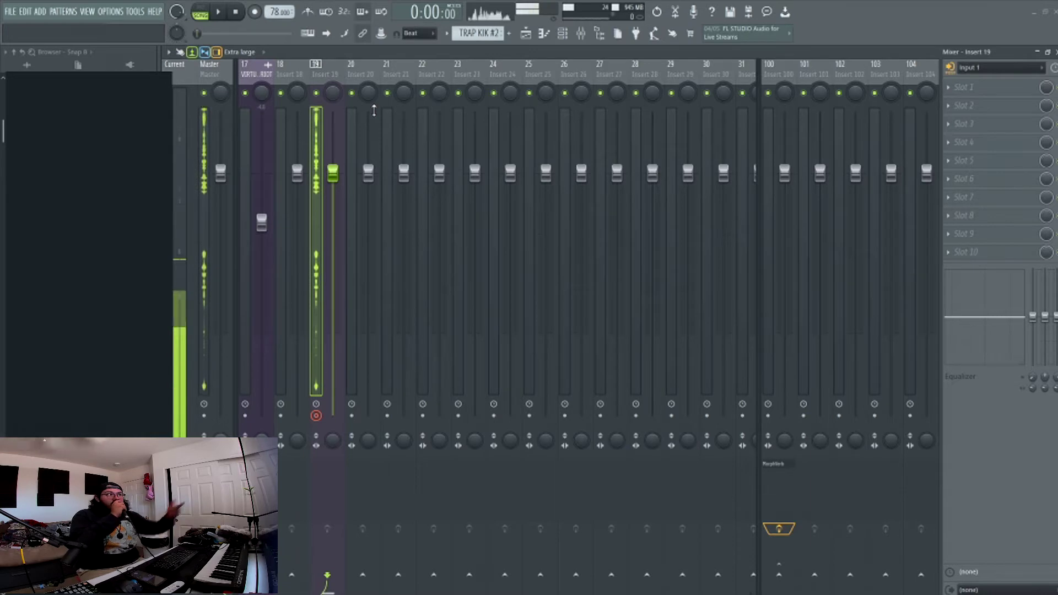
{"action": "left_click", "coordinate": [964, 87]}
{"action": "mouse_move", "coordinate": [917, 268]}
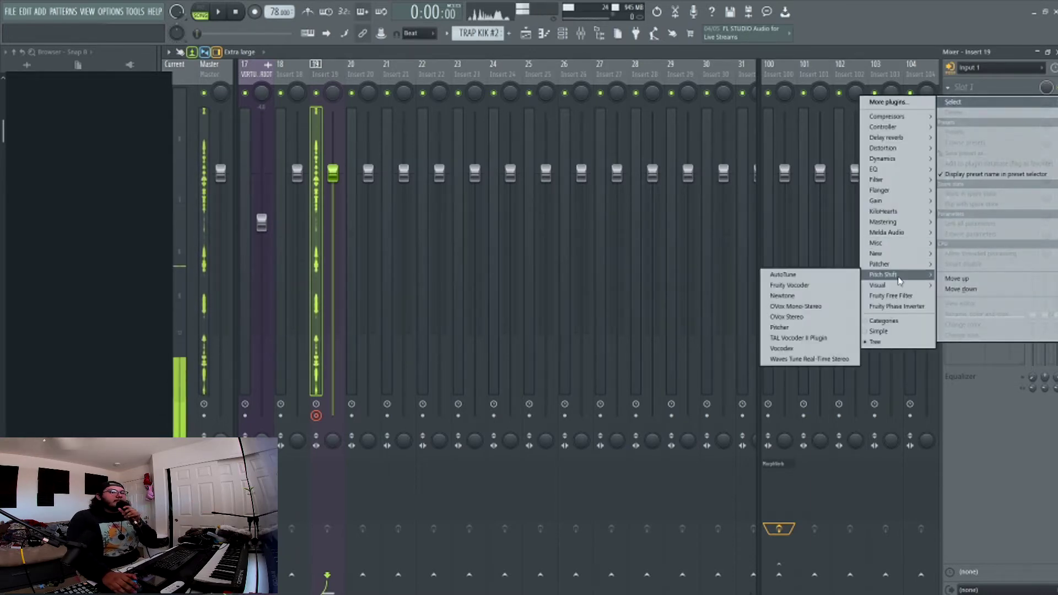
{"action": "left_click", "coordinate": [795, 306]}
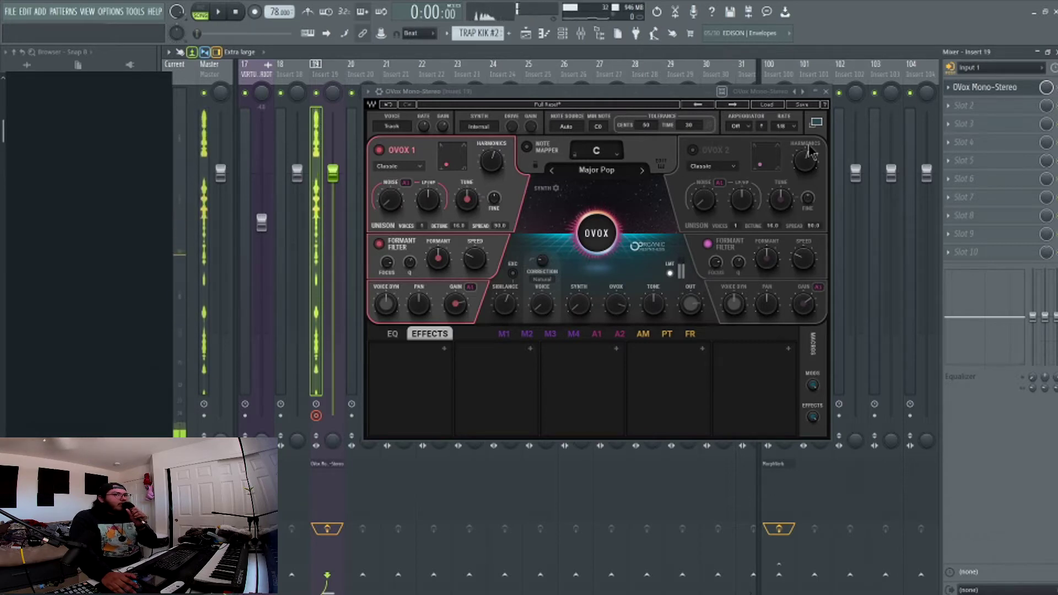
- Adjust the tone of the OVox voices and add a Distortion effect of the Dizzy type with its drive adjusted
{"action": "left_click_drag", "start_coordinate": [468, 203], "coordinate": [468, 208]}
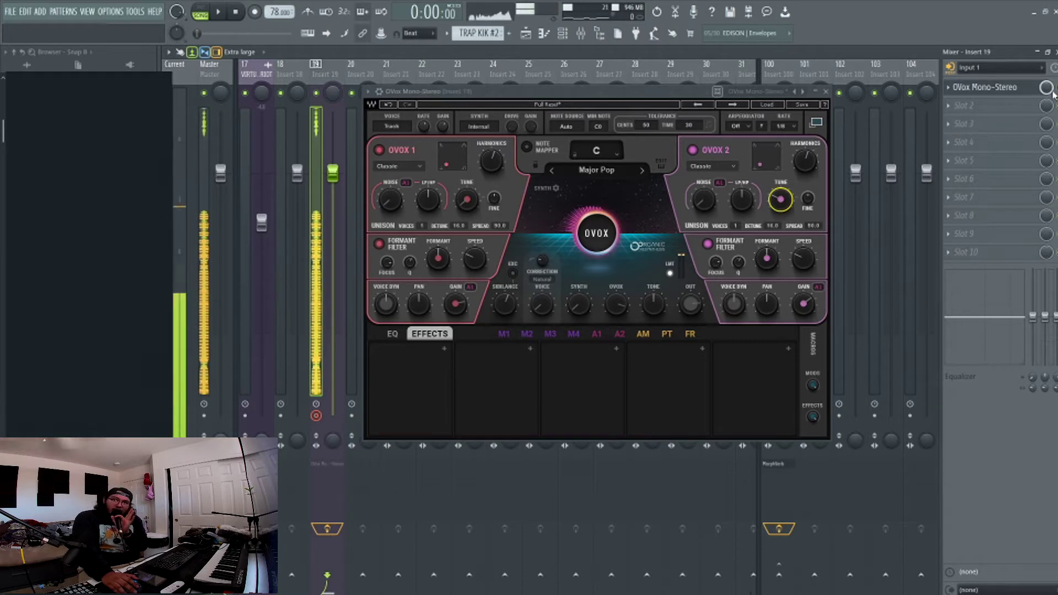
{"action": "left_click_drag", "start_coordinate": [429, 384], "coordinate": [391, 363]}
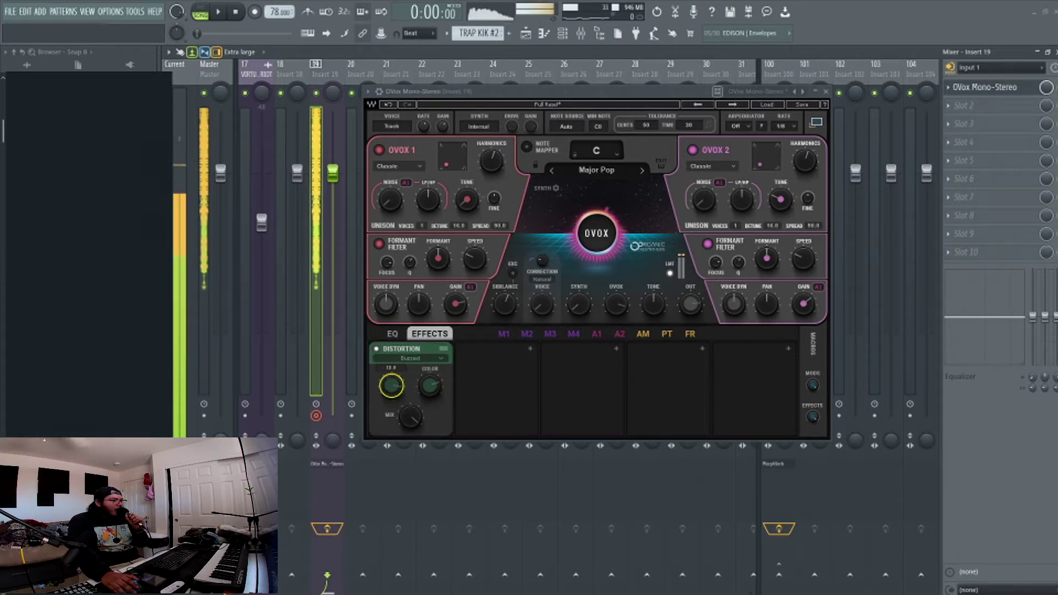
{"action": "left_click", "coordinate": [441, 358]}
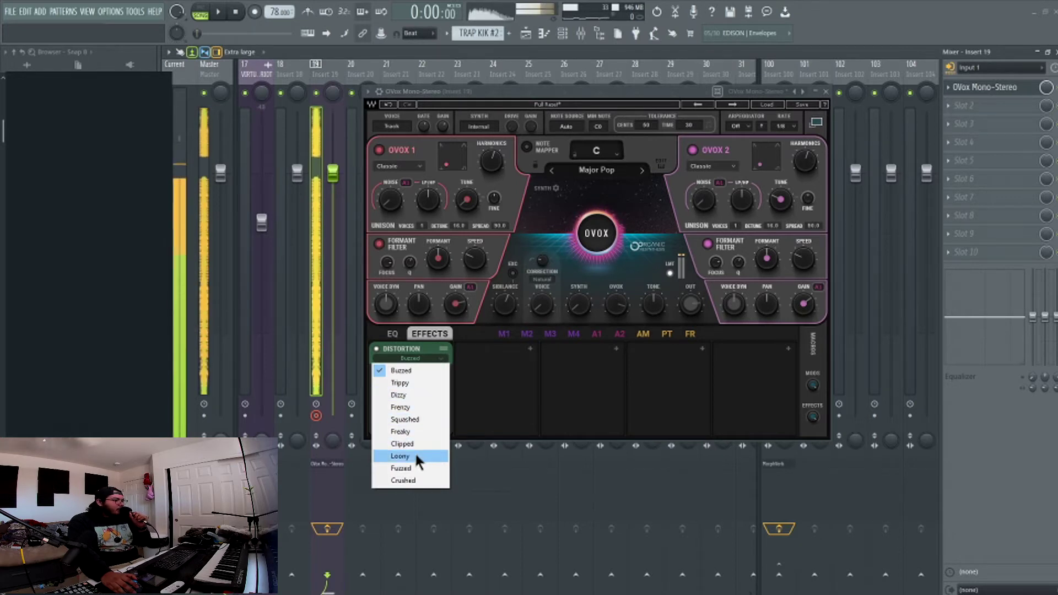
{"action": "left_click", "coordinate": [400, 383]}
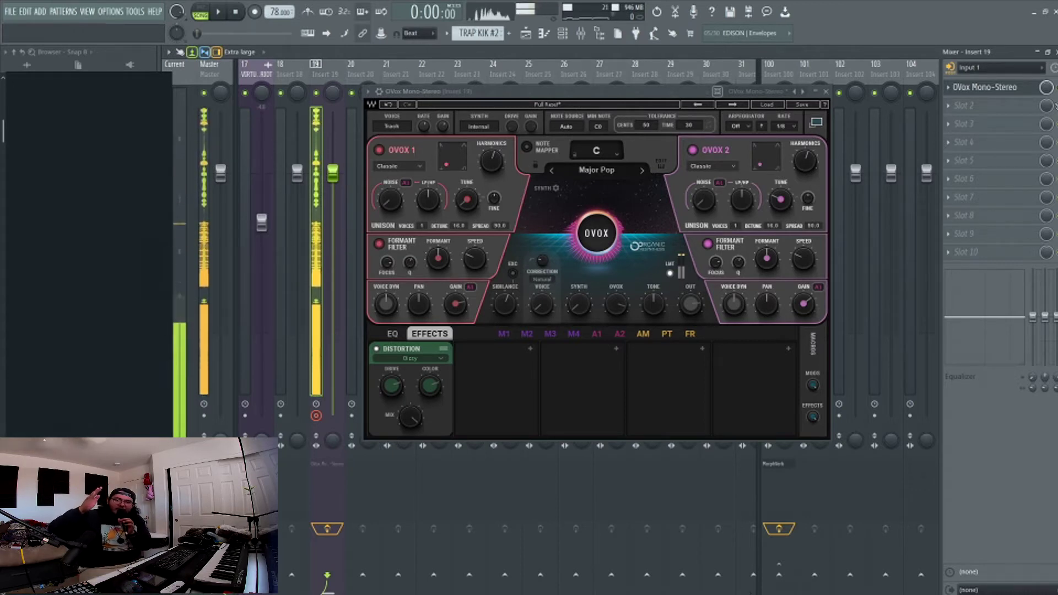
{"action": "left_click", "coordinate": [825, 91]}
- Audition the growl bass on its own together with its filter automation and Pattern 2
{"action": "key", "text": "F5"}
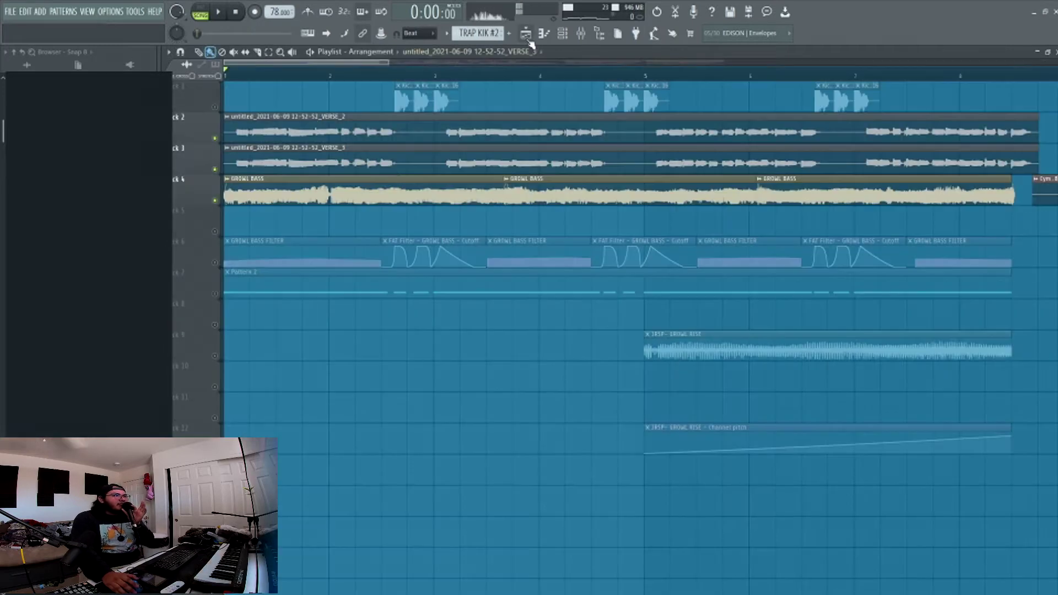
{"action": "left_click", "coordinate": [220, 265]}
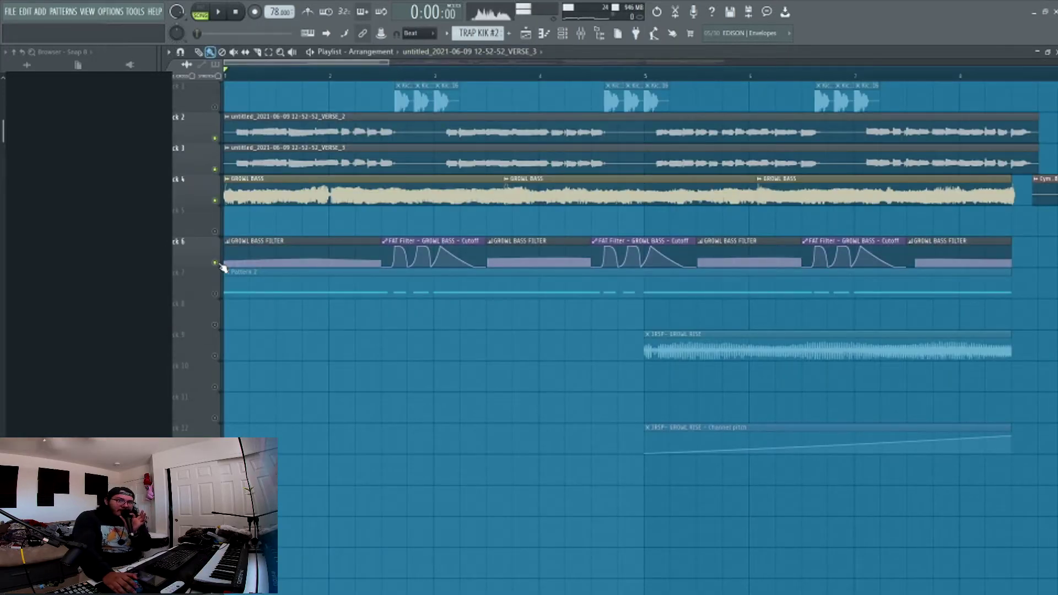
{"action": "key", "text": "space"}
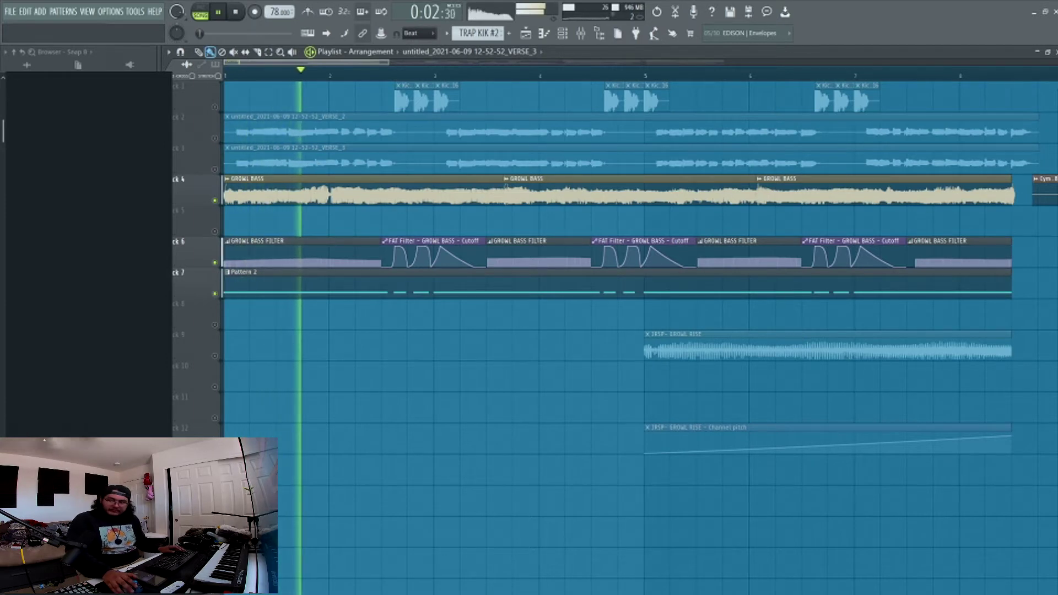
{"action": "key", "text": "space"}
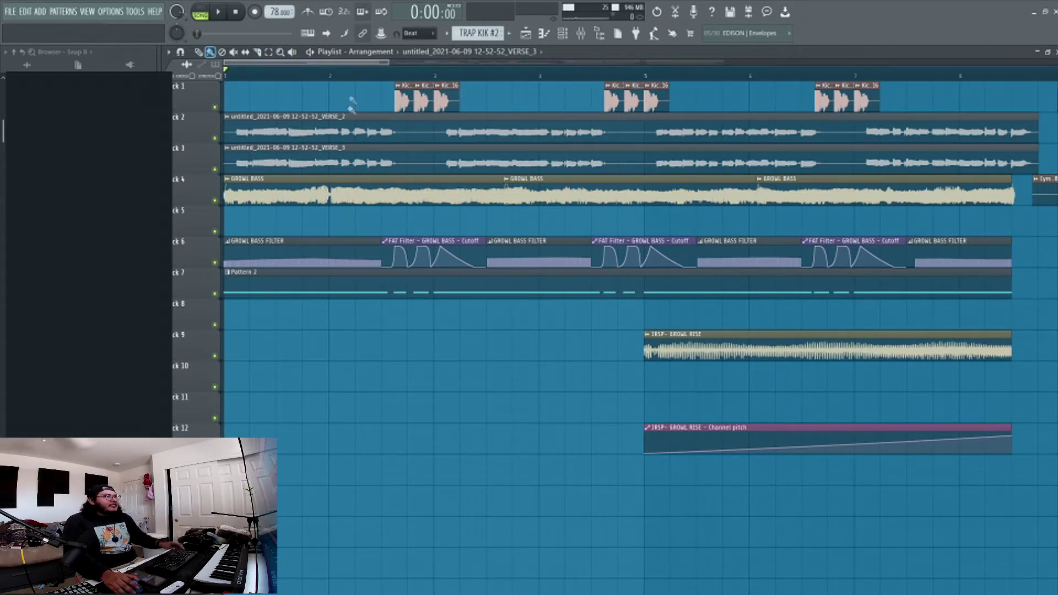
- Play the intro section from bar 1 with all playlist tracks enabled
{"action": "left_click", "coordinate": [384, 79]}
{"action": "key", "text": "space"}
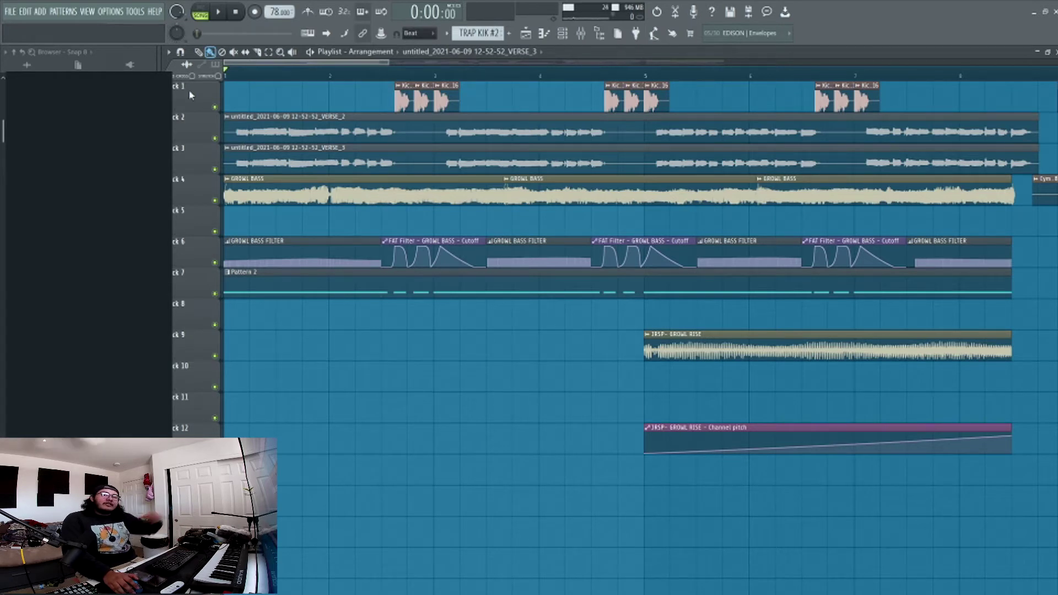
{"action": "scroll", "coordinate": [278, 103], "scroll_direction": "down", "scroll_amount": 3}
{"action": "key", "text": "space"}
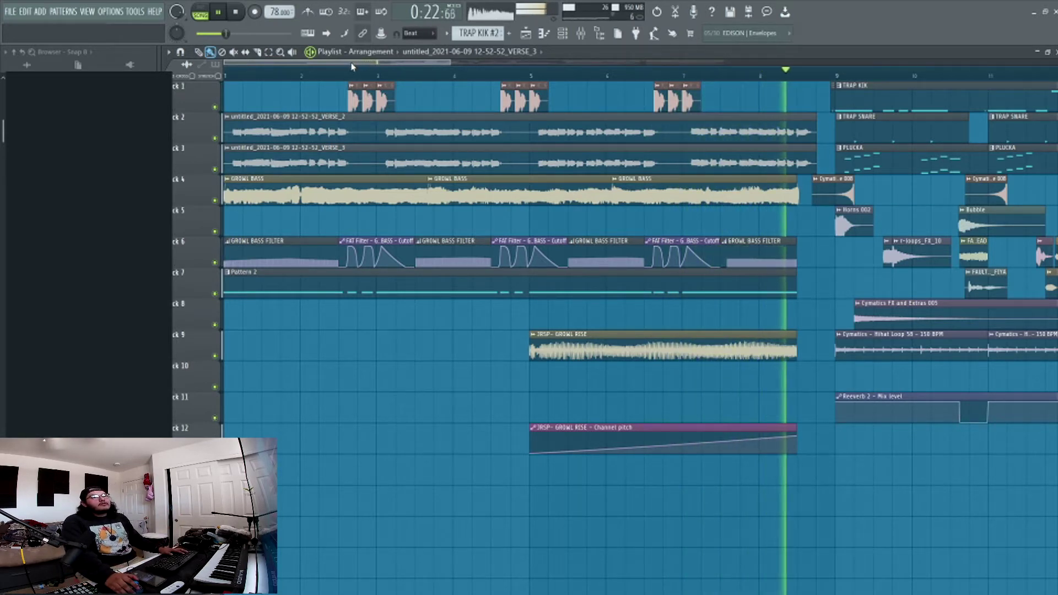
{"action": "key", "text": "space"}
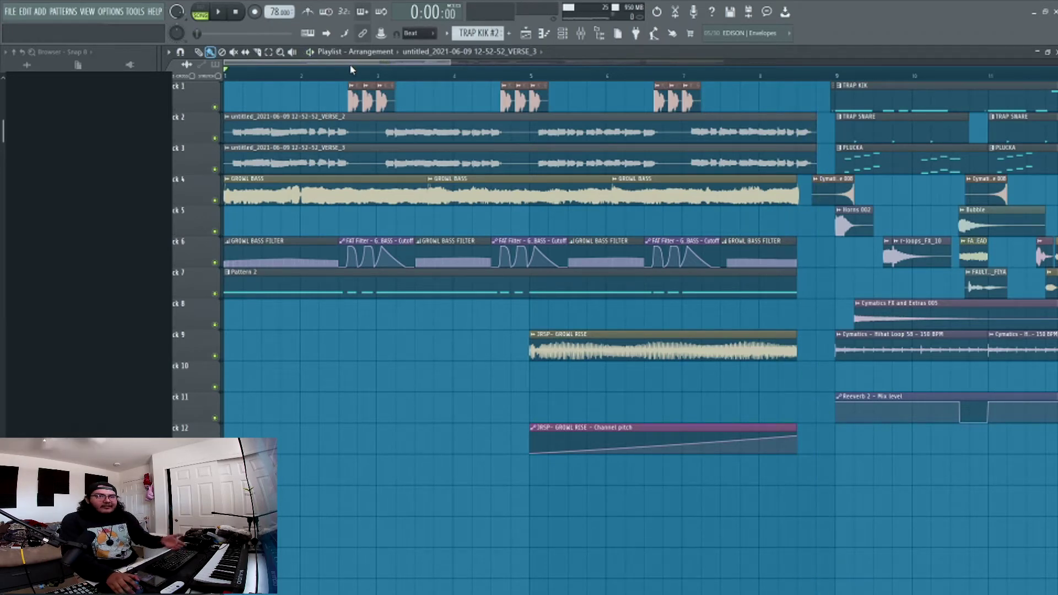
- Audition the section starting at bar 9 by enabling its playlist tracks gradually until all of them are active
{"action": "left_click_drag", "start_coordinate": [345, 64], "coordinate": [467, 64]}
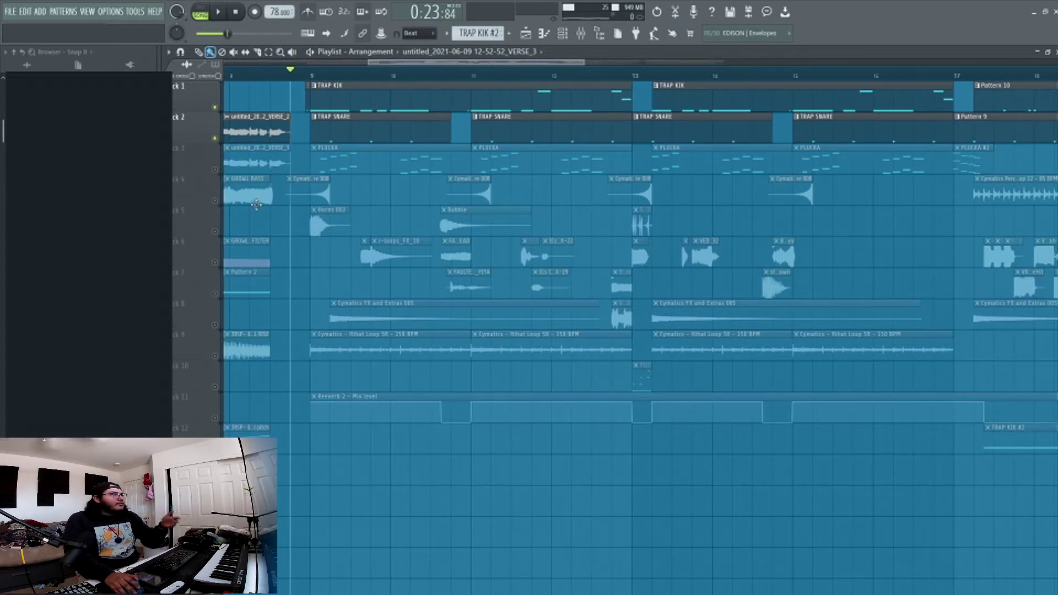
{"action": "left_click", "coordinate": [217, 202]}
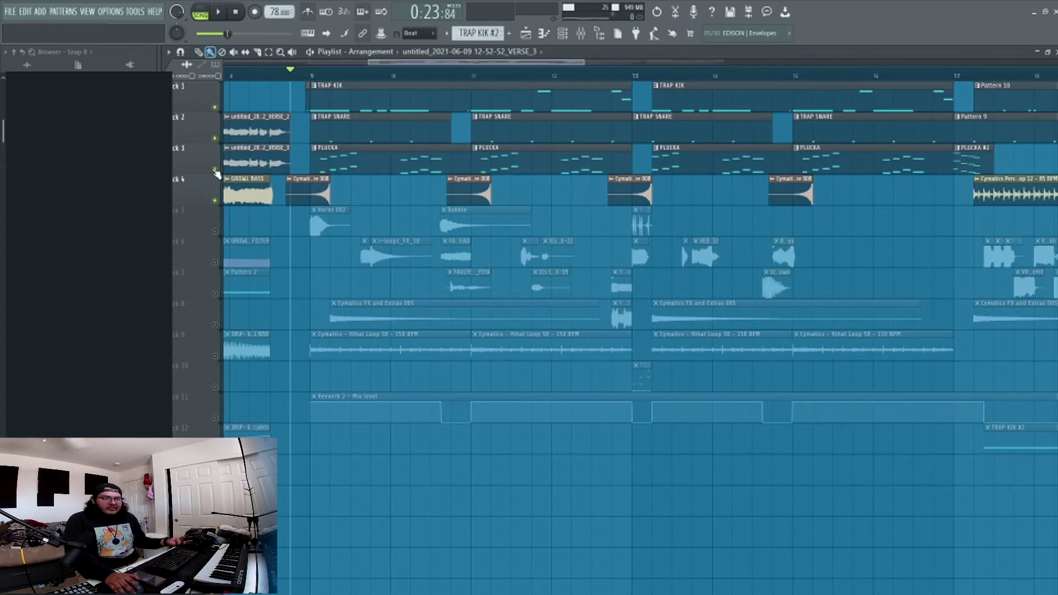
{"action": "right_click", "coordinate": [215, 171]}
{"action": "key", "text": "space"}
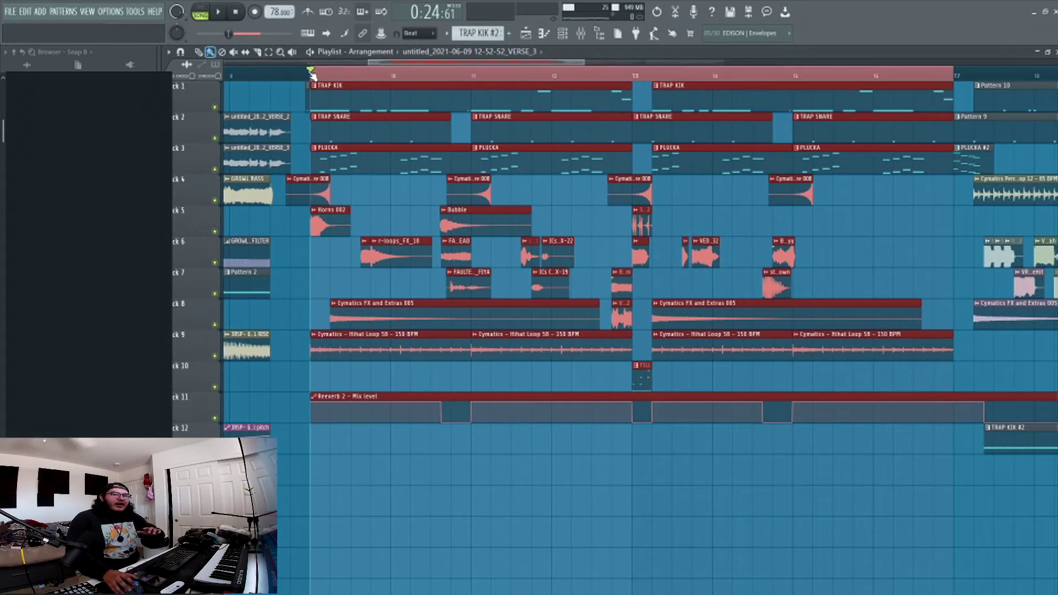
{"action": "left_click", "coordinate": [414, 201]}
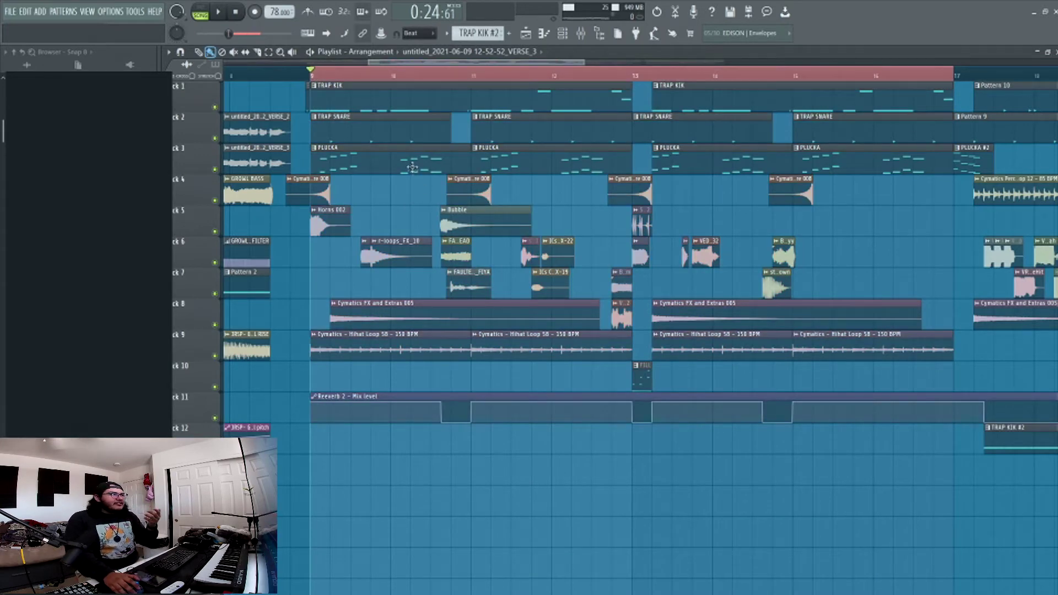
- Examine the PLUCKA pattern's notes, the peak controller and Reeverb 2 on the PLCK mixer track, and the reverb mix knob's link options
{"action": "double_click", "coordinate": [412, 170]}
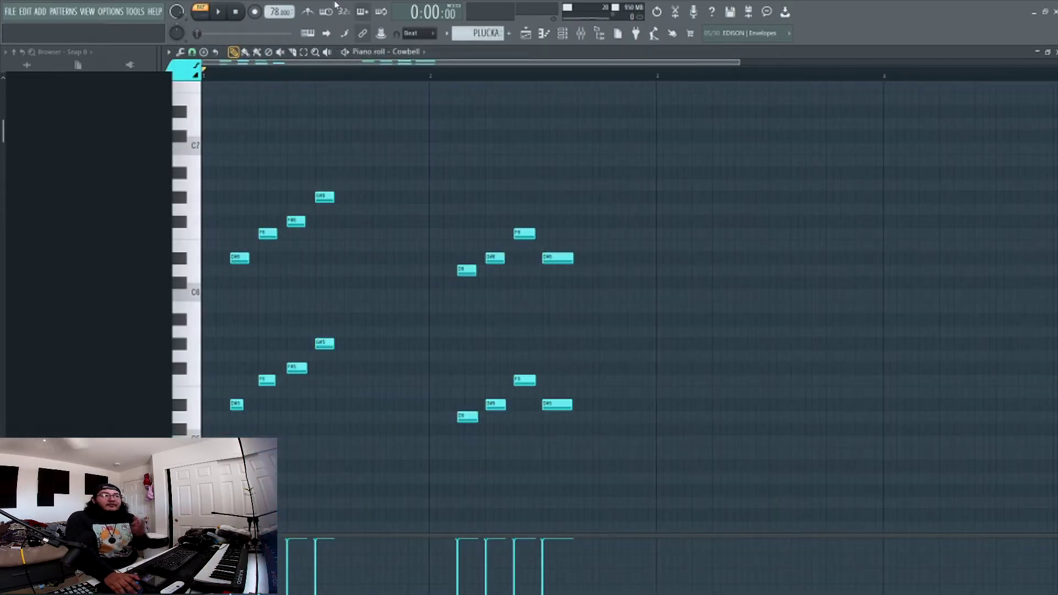
{"action": "left_click", "coordinate": [585, 35]}
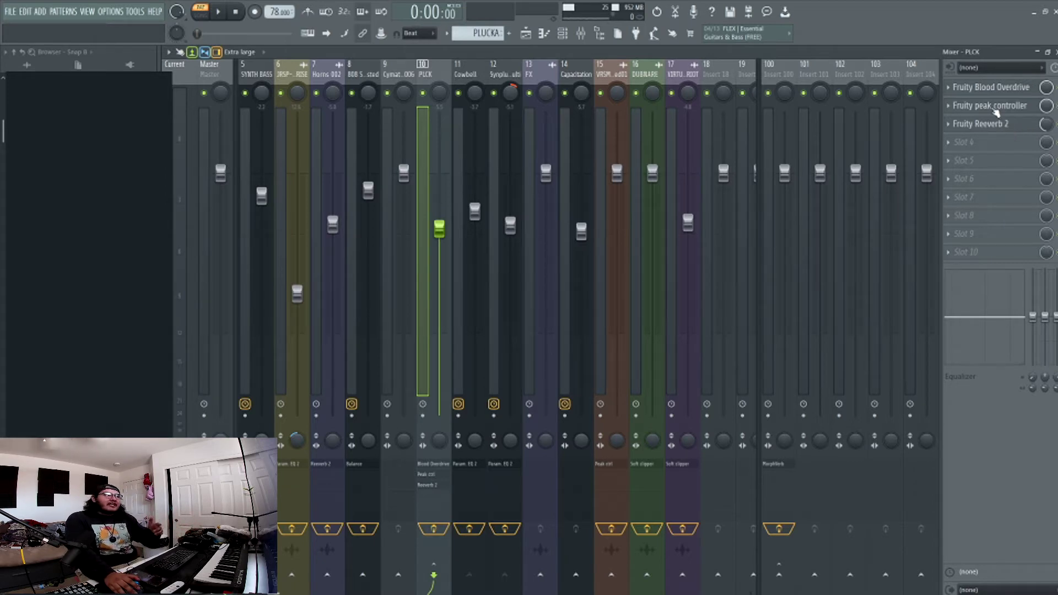
{"action": "left_click", "coordinate": [989, 106]}
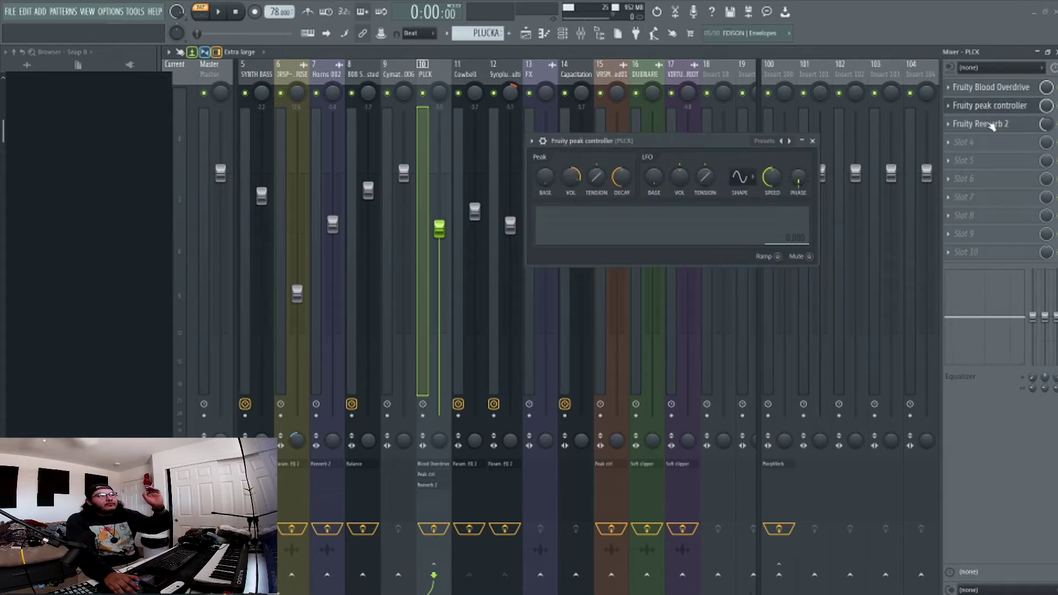
{"action": "left_click", "coordinate": [991, 124]}
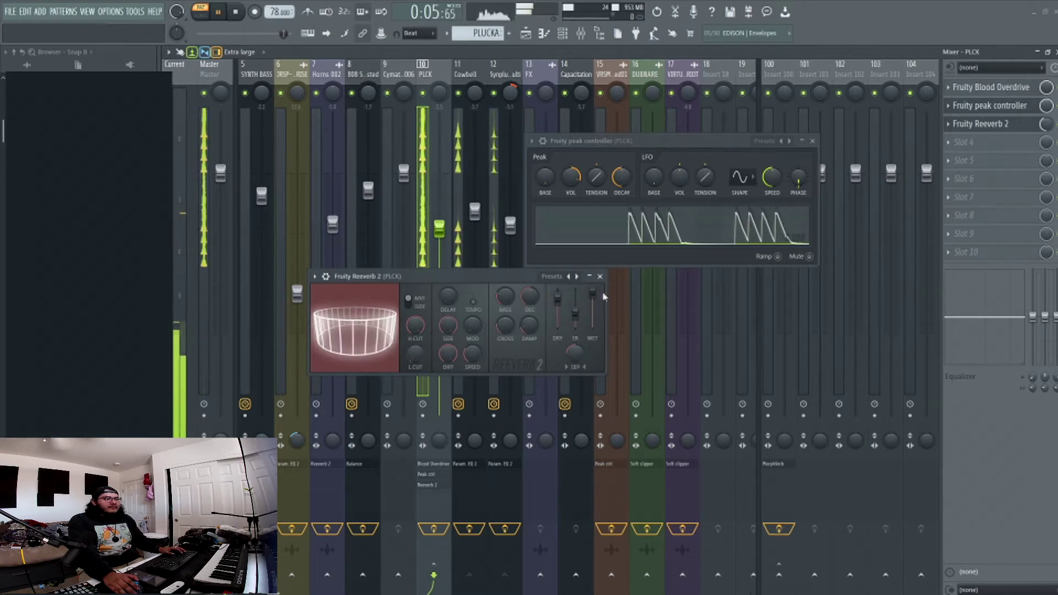
{"action": "left_click", "coordinate": [236, 12]}
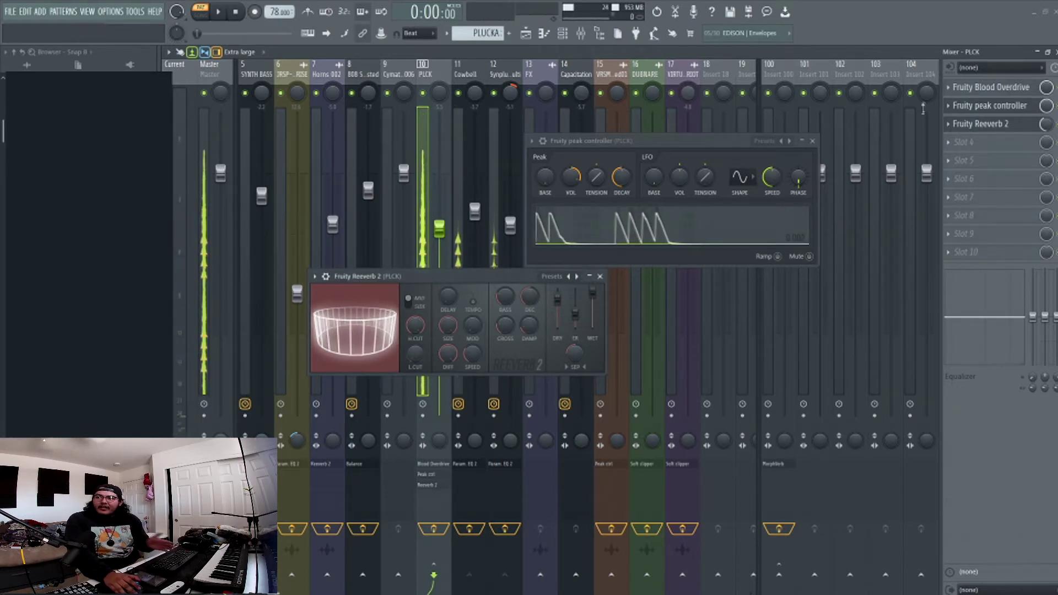
{"action": "right_click", "coordinate": [1046, 125]}
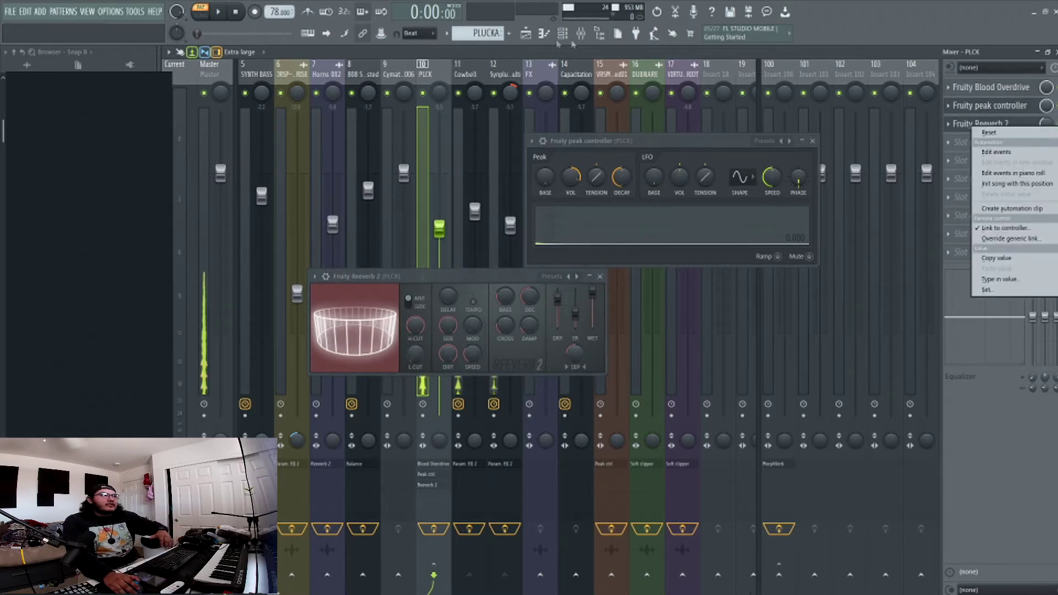
- Return to the playlist, close the open plugin windows and play the section starting at bar 9
{"action": "left_click", "coordinate": [530, 37]}
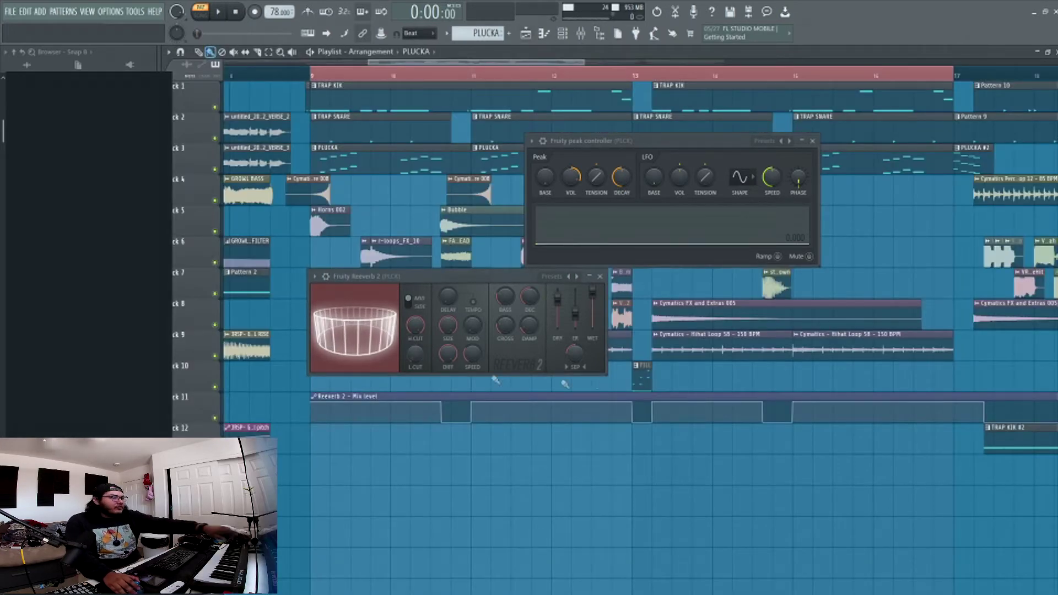
{"action": "key", "text": "F12"}
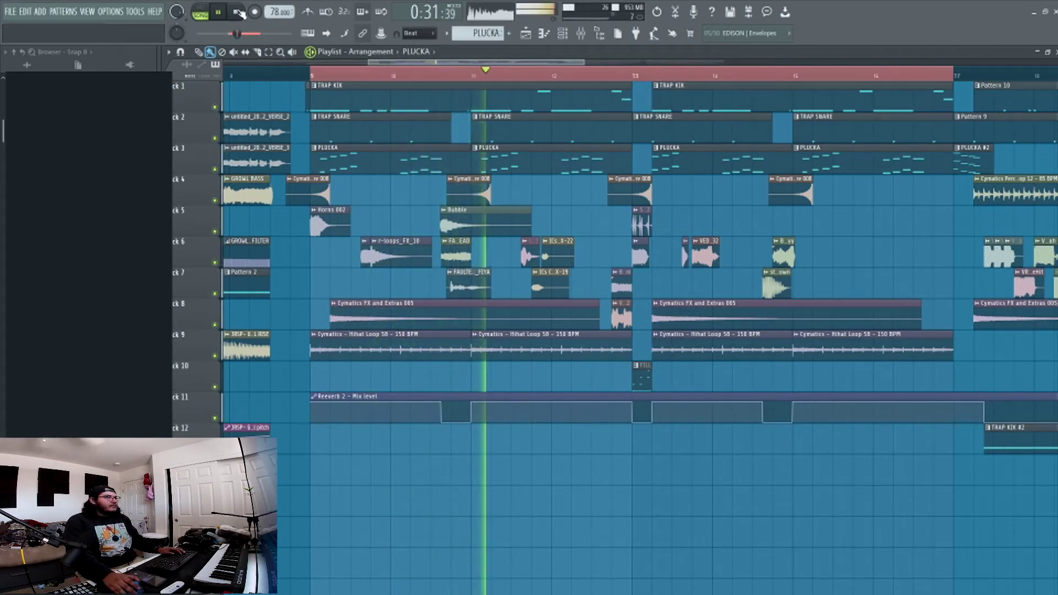
{"action": "left_click", "coordinate": [239, 13]}
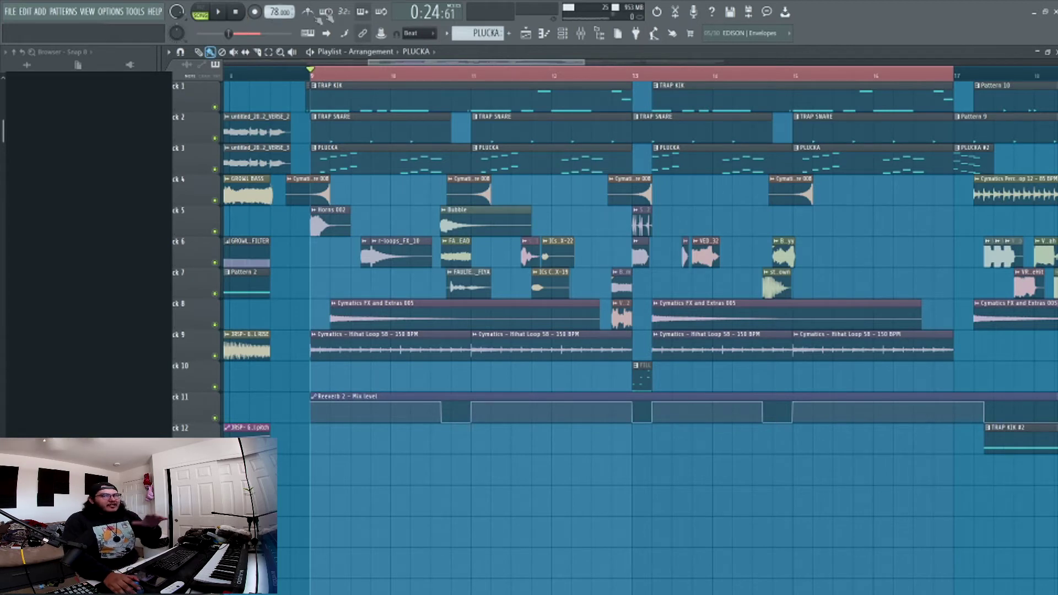
- Play the playlist section between bars 17 and 25 from its start, and bring the whole arrangement back into view
{"action": "left_click", "coordinate": [715, 61]}
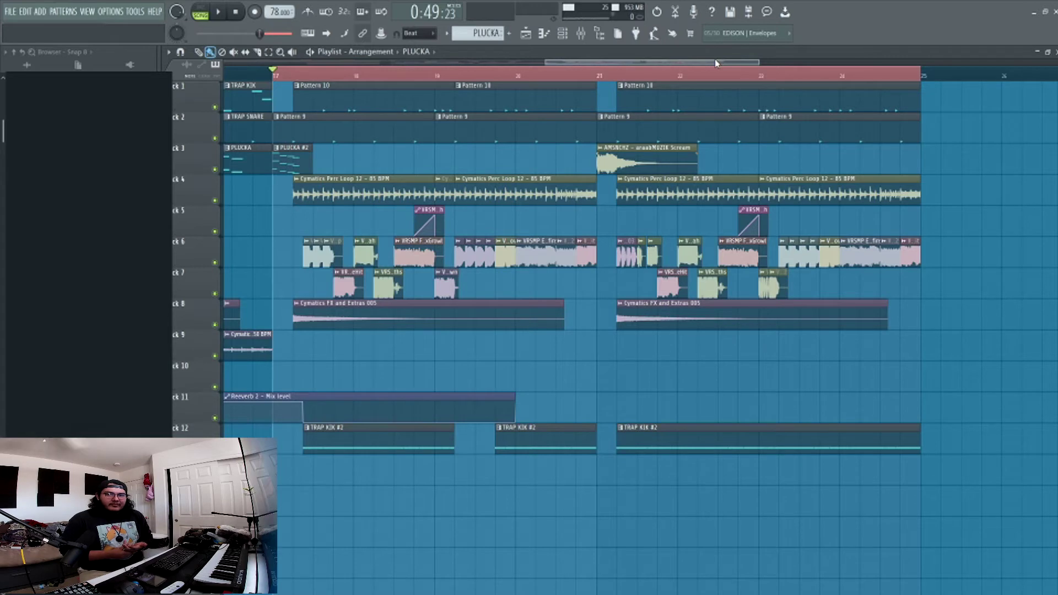
{"action": "left_click_drag", "start_coordinate": [716, 63], "coordinate": [694, 67]}
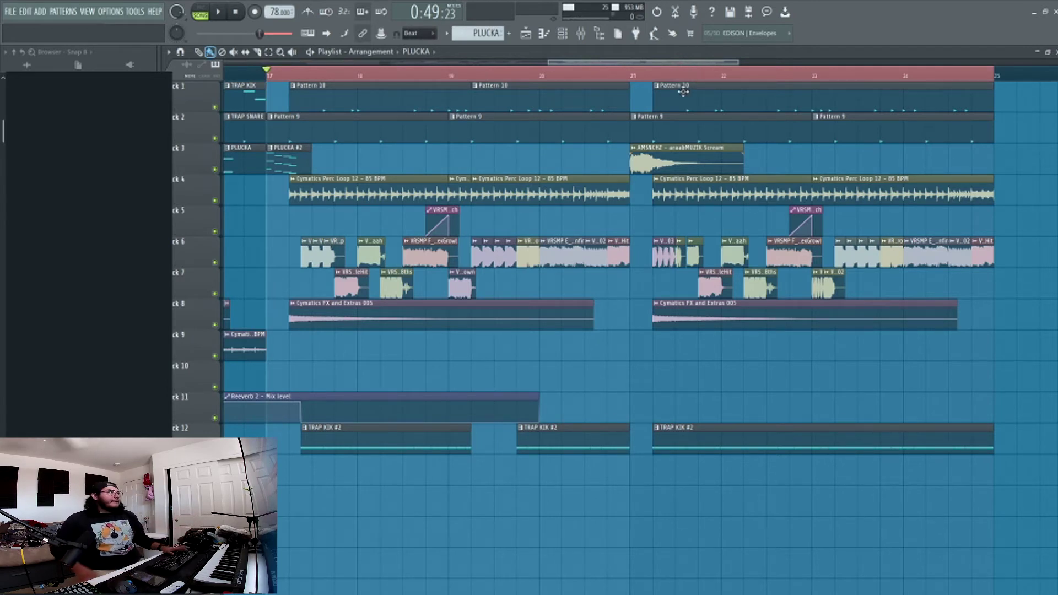
{"action": "key", "text": "space"}
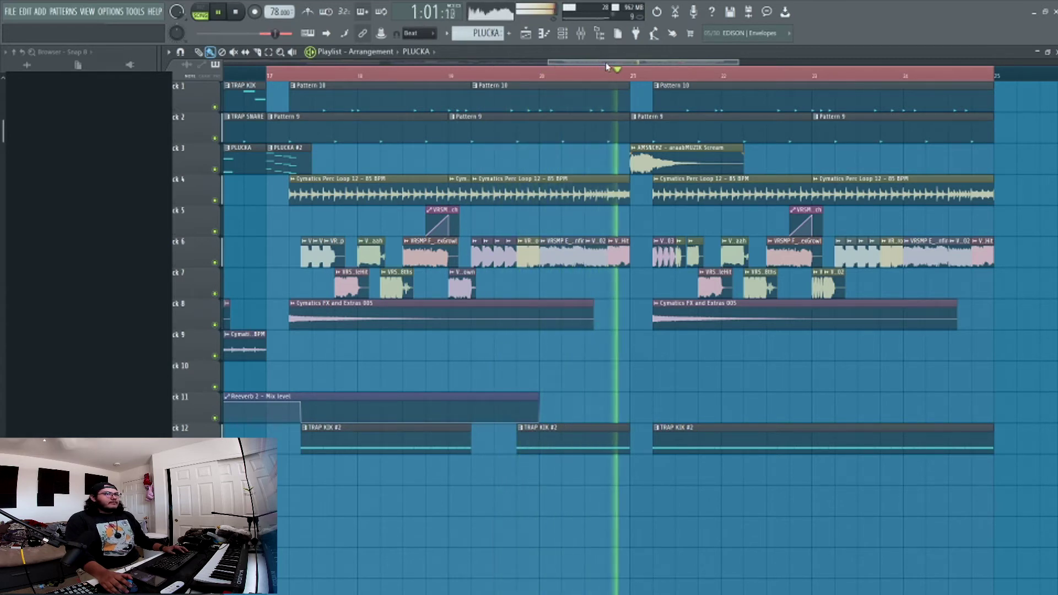
{"action": "key", "text": "space"}
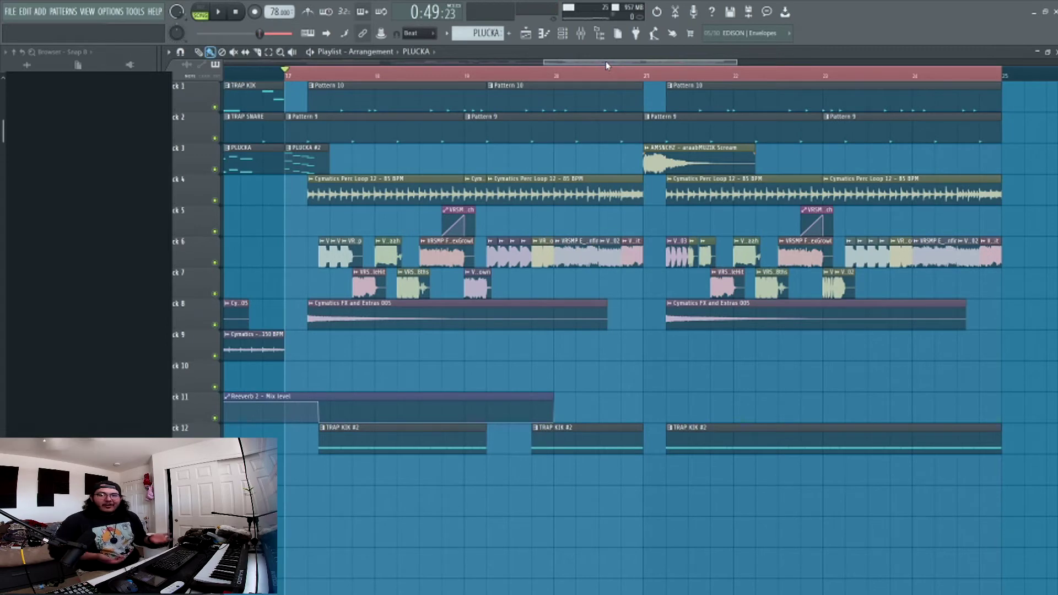
{"action": "left_click_drag", "start_coordinate": [590, 63], "coordinate": [442, 65]}
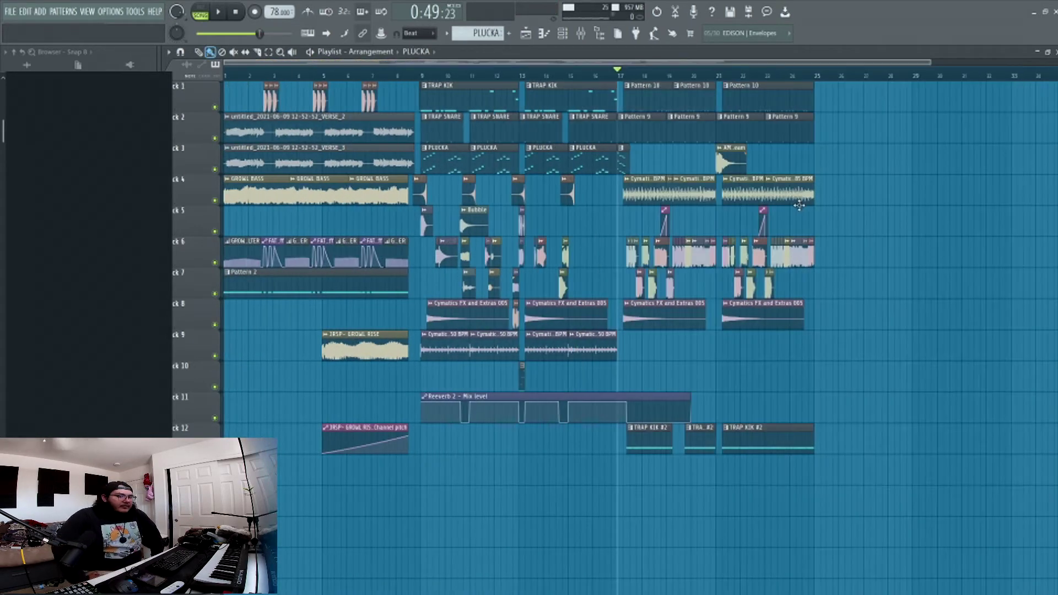